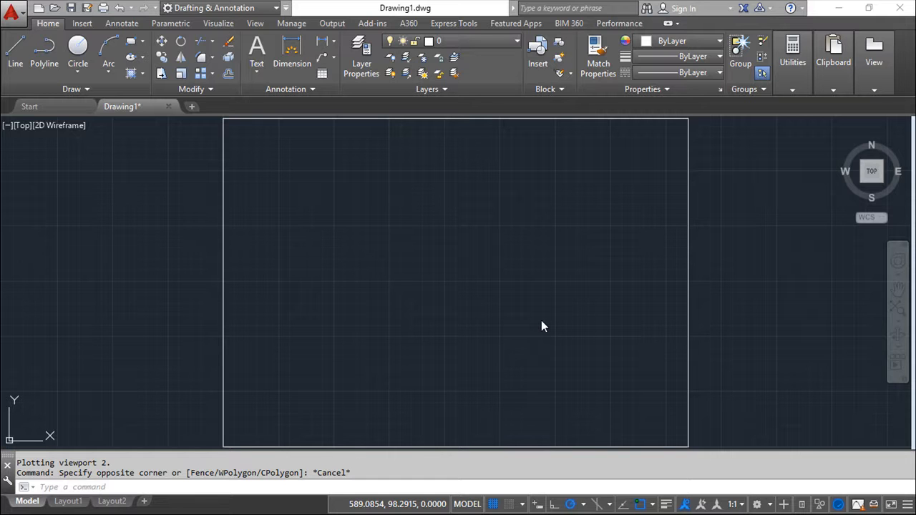
# Start plotting the current model drawing by opening its plot settings
pyautogui.click(23, 15)
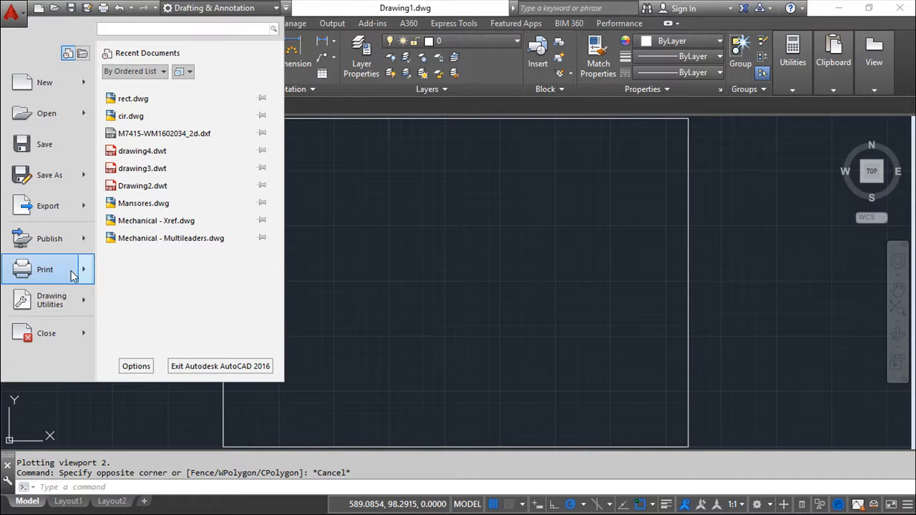
pyautogui.moveTo(60, 275)
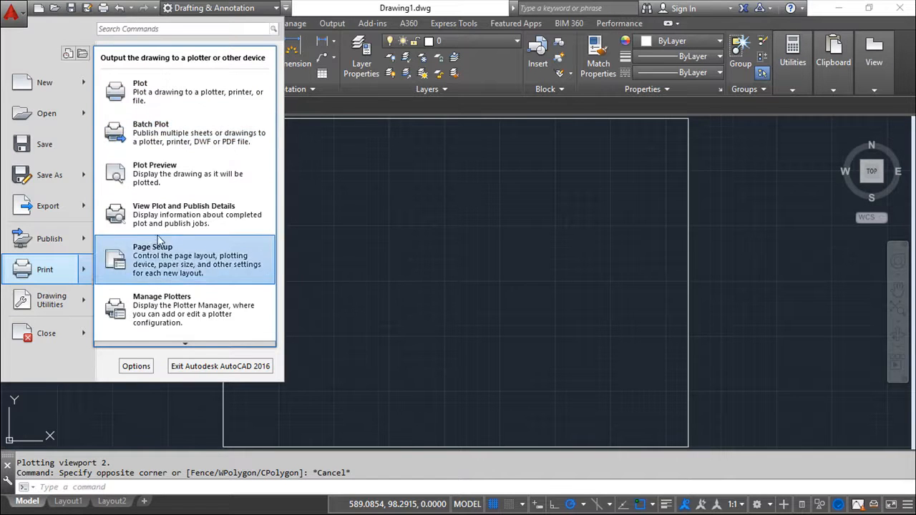
pyautogui.click(186, 344)
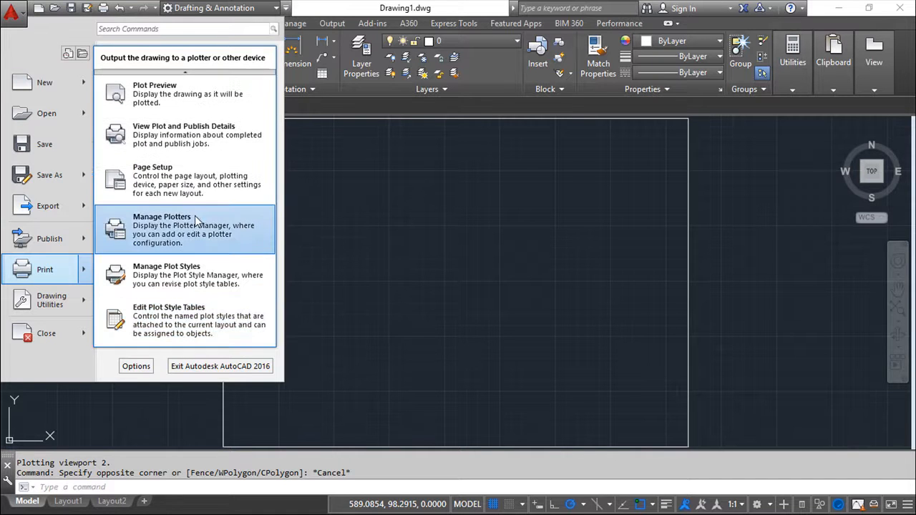
pyautogui.click(185, 73)
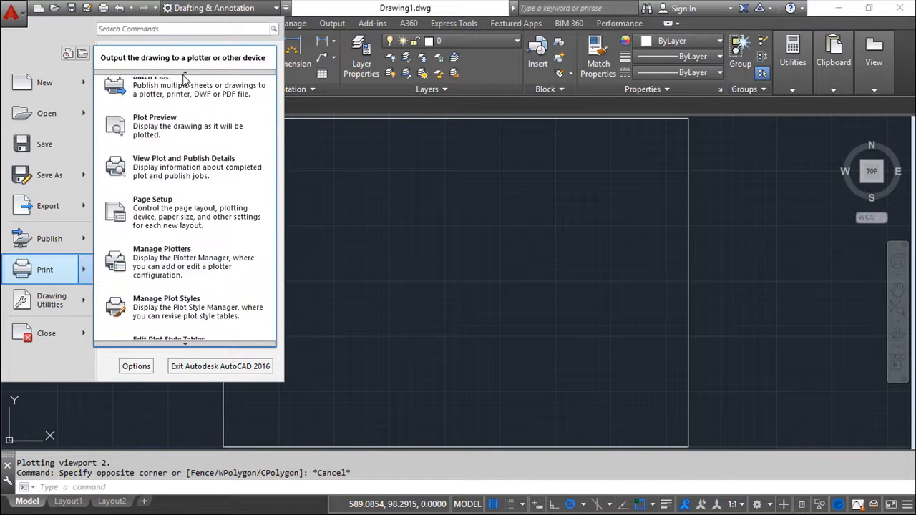
pyautogui.click(185, 71)
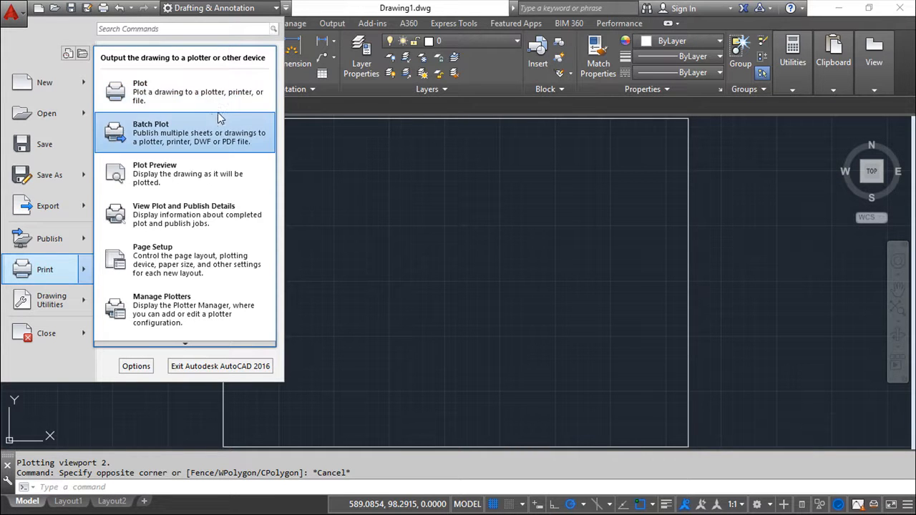
pyautogui.click(148, 95)
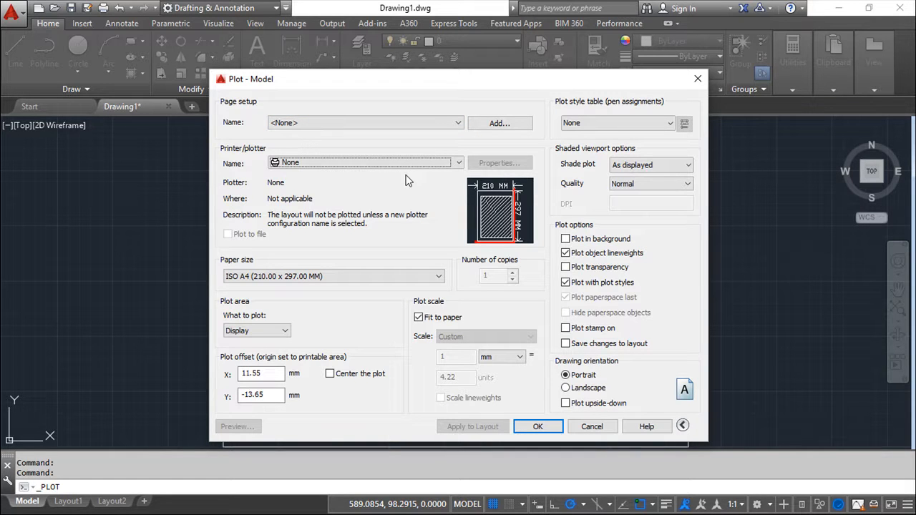
pyautogui.click(459, 124)
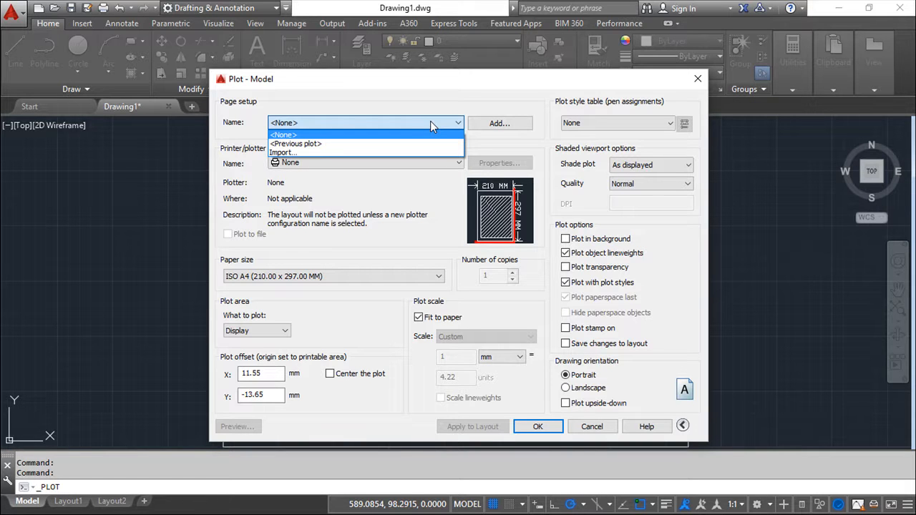
pyautogui.click(502, 124)
pyautogui.click(501, 124)
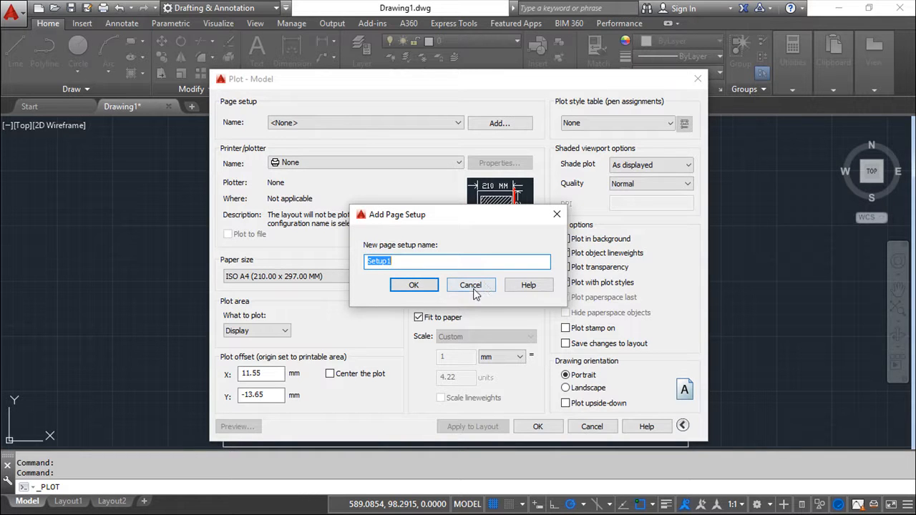
pyautogui.click(476, 287)
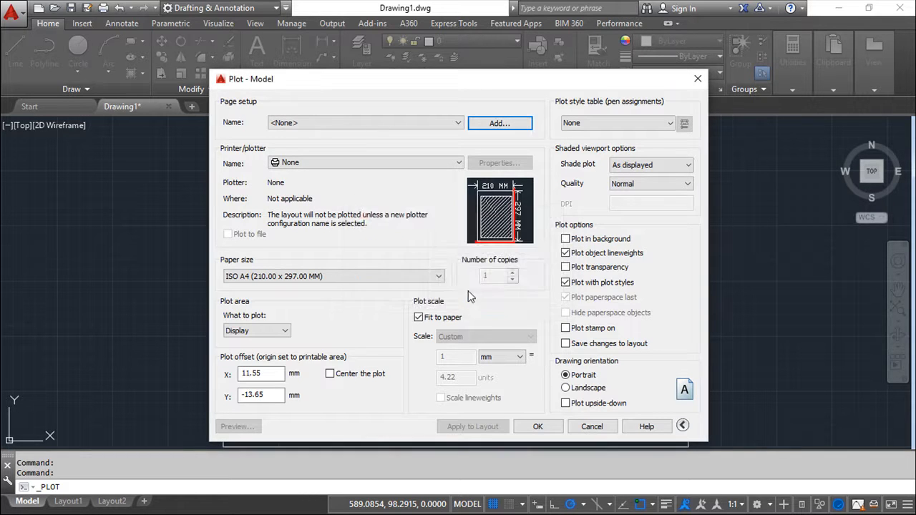
# Choose Default Windows System Printer.pc3 as the plotter and view its device and document settings without changing them
pyautogui.click(459, 163)
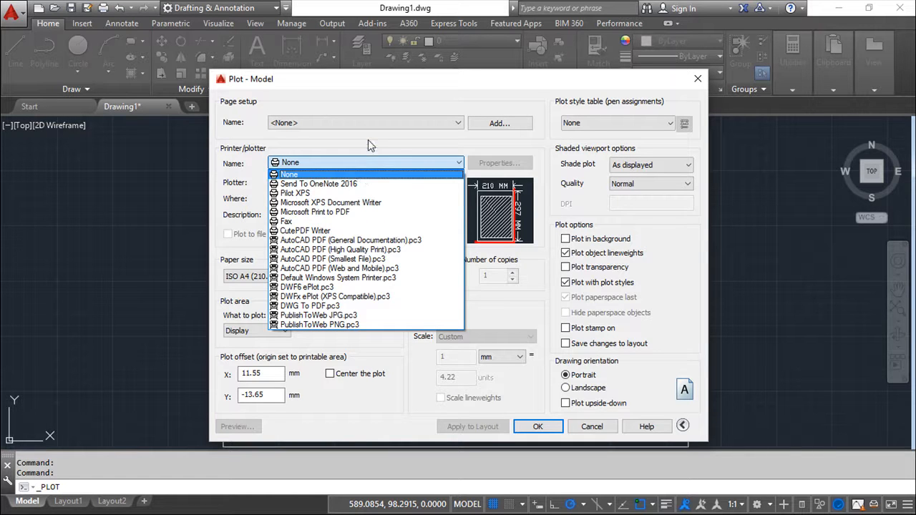
pyautogui.click(369, 278)
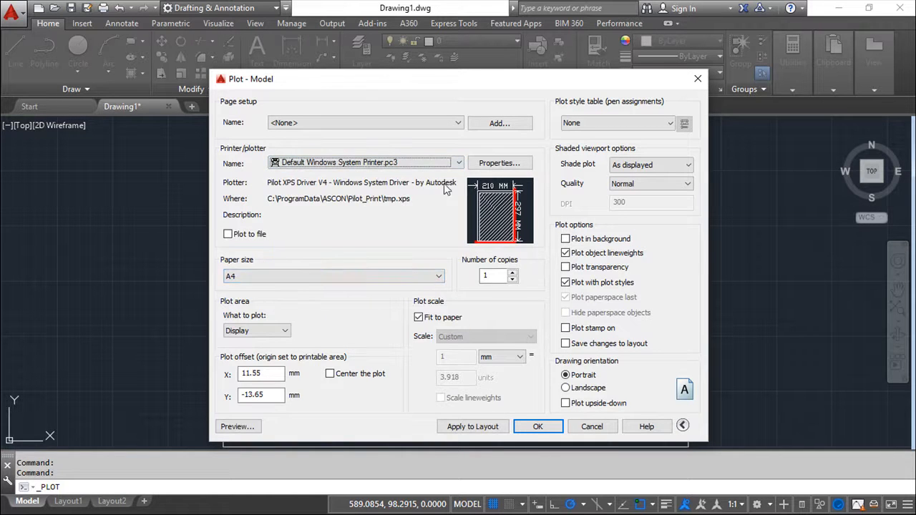
pyautogui.click(506, 167)
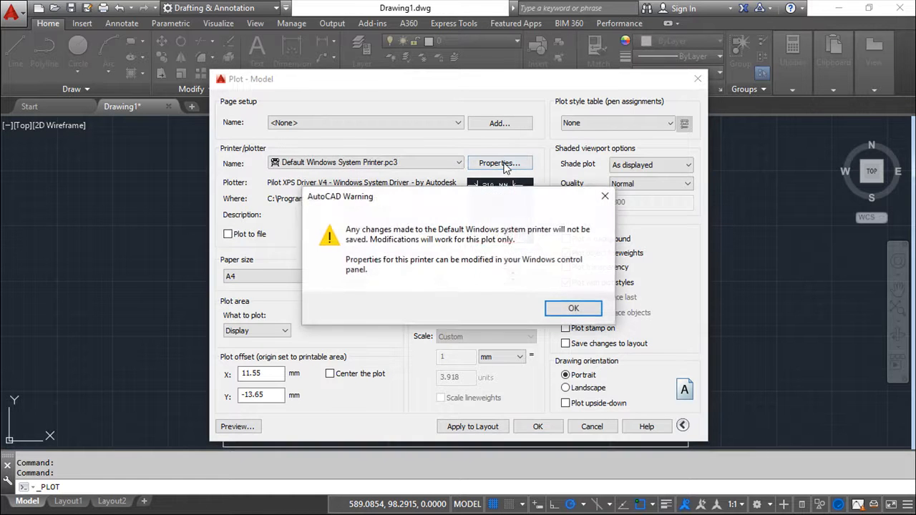
pyautogui.click(574, 308)
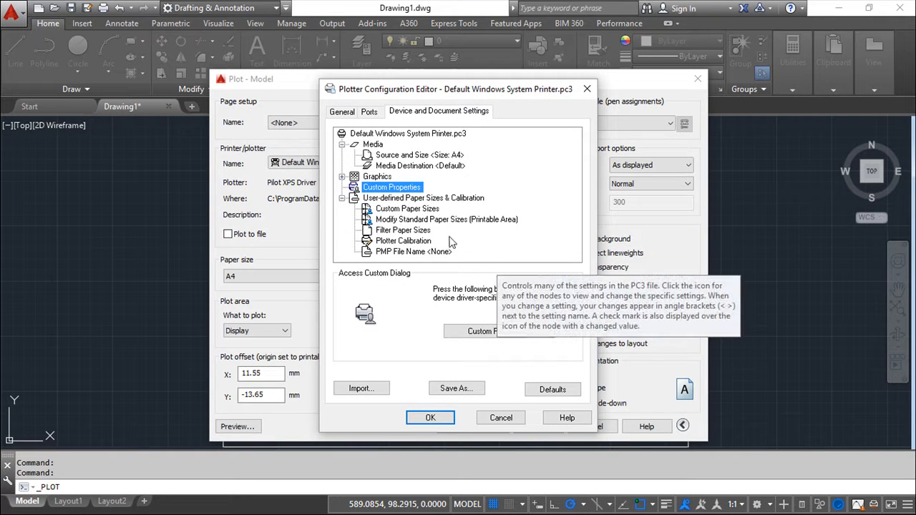
pyautogui.click(501, 418)
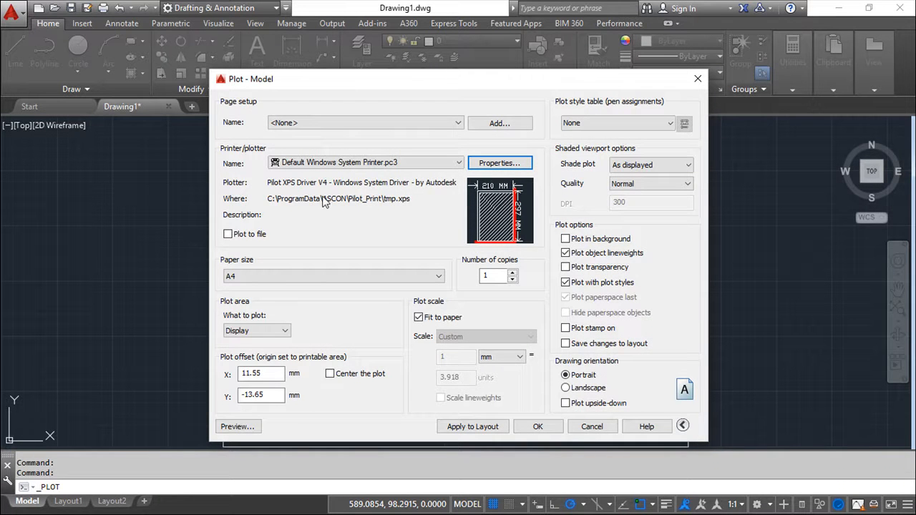
pyautogui.click(228, 234)
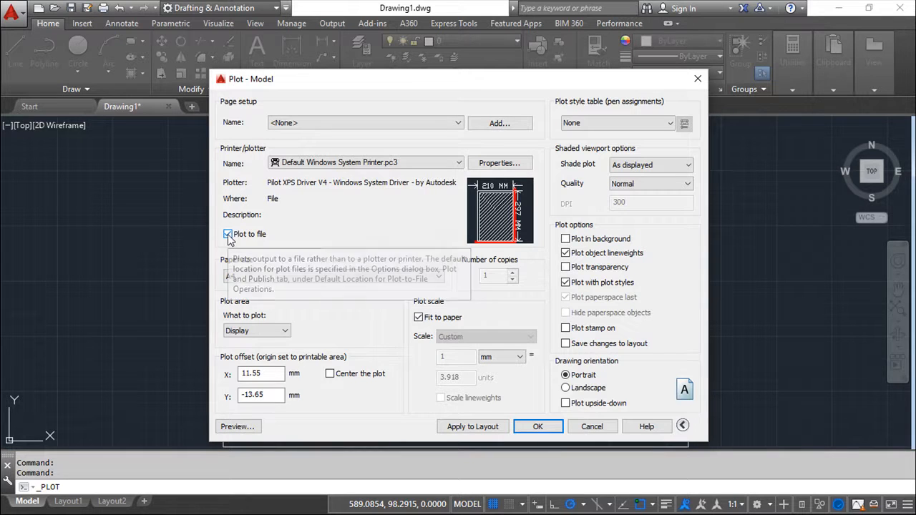
pyautogui.click(228, 234)
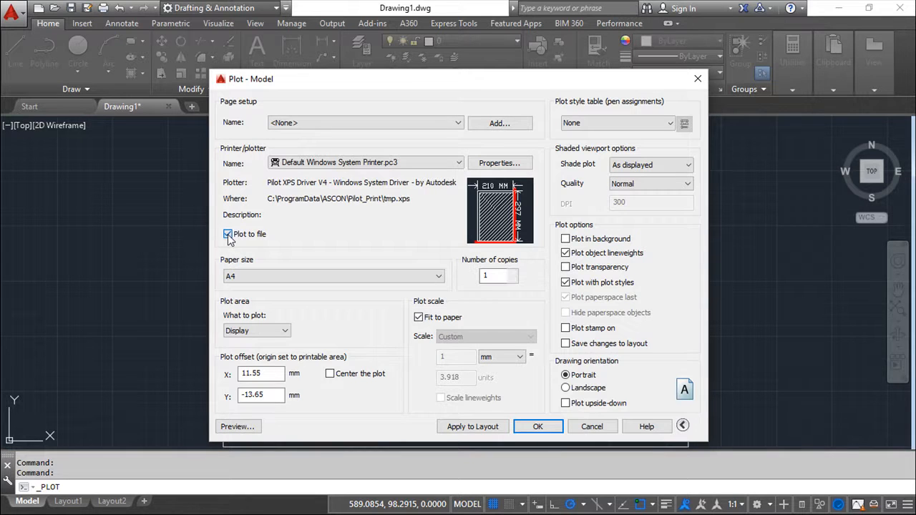
pyautogui.click(440, 279)
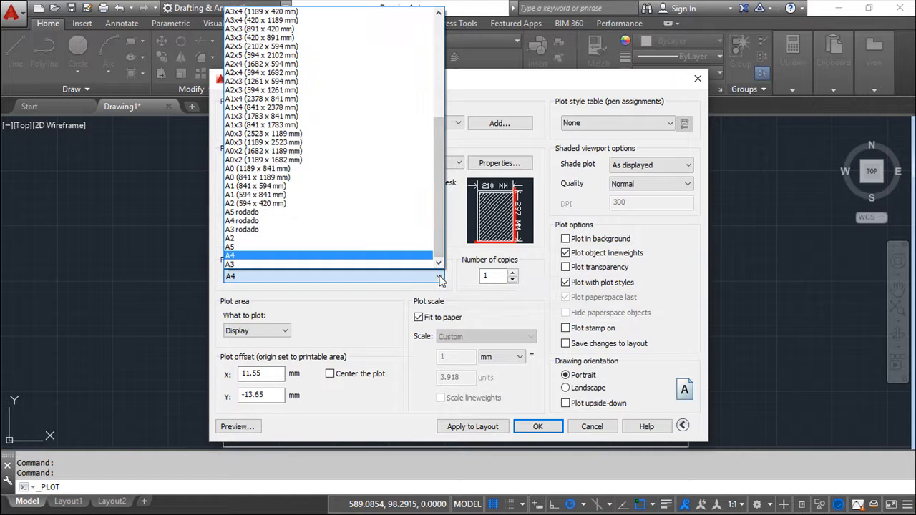
pyautogui.moveTo(435, 200); pyautogui.dragTo(441, 243)
pyautogui.click(441, 277)
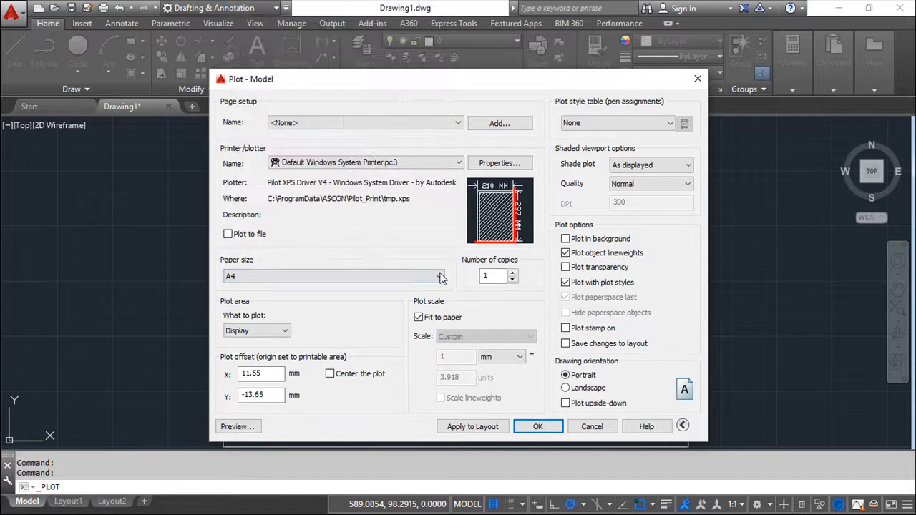
pyautogui.click(513, 280)
# Define a plot window across the left edge of the drawn rectangle, and return the plot area to Display
pyautogui.click(286, 332)
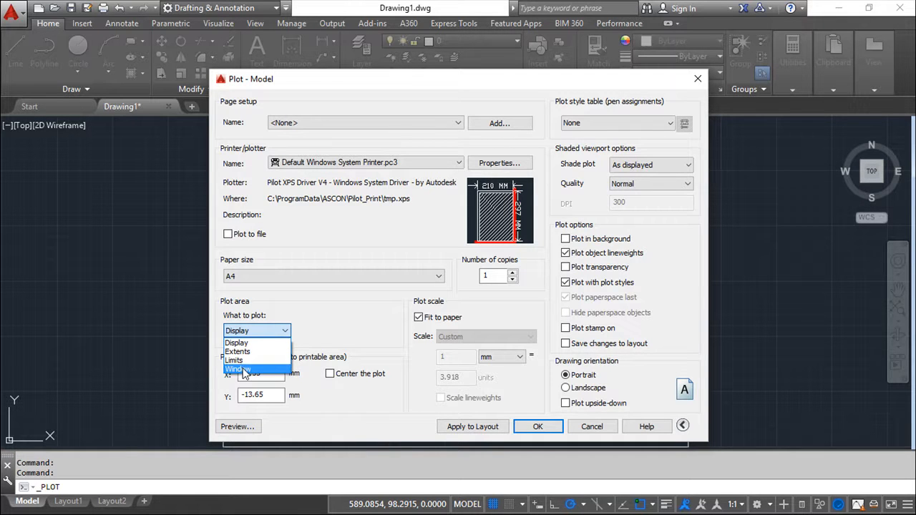
pyautogui.click(242, 370)
pyautogui.click(153, 182)
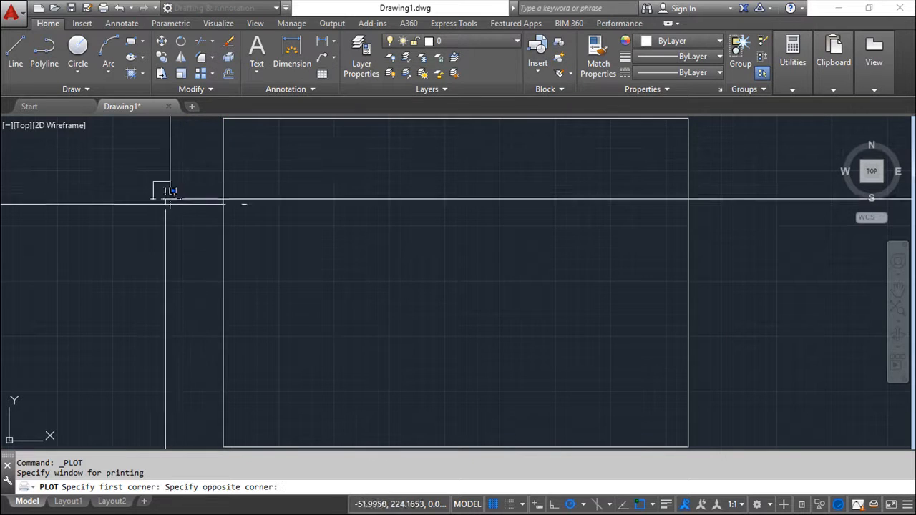
pyautogui.click(330, 382)
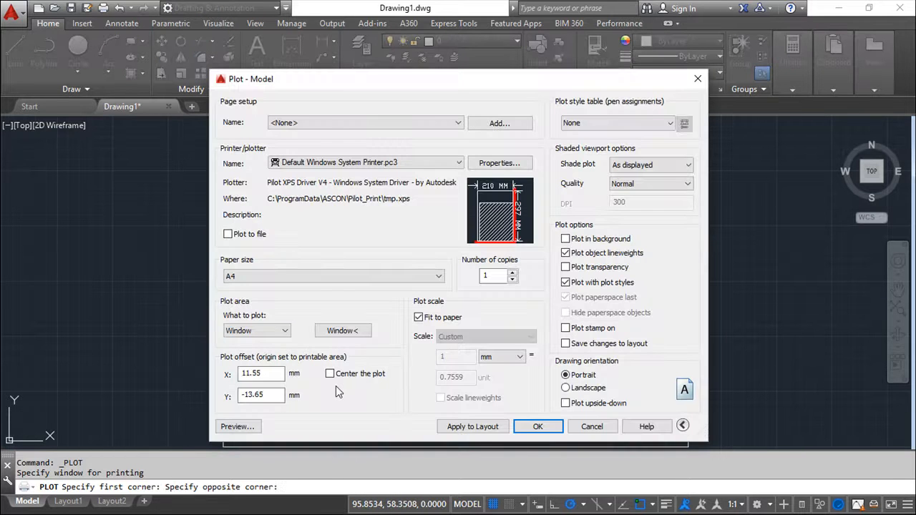
pyautogui.click(287, 331)
pyautogui.click(259, 342)
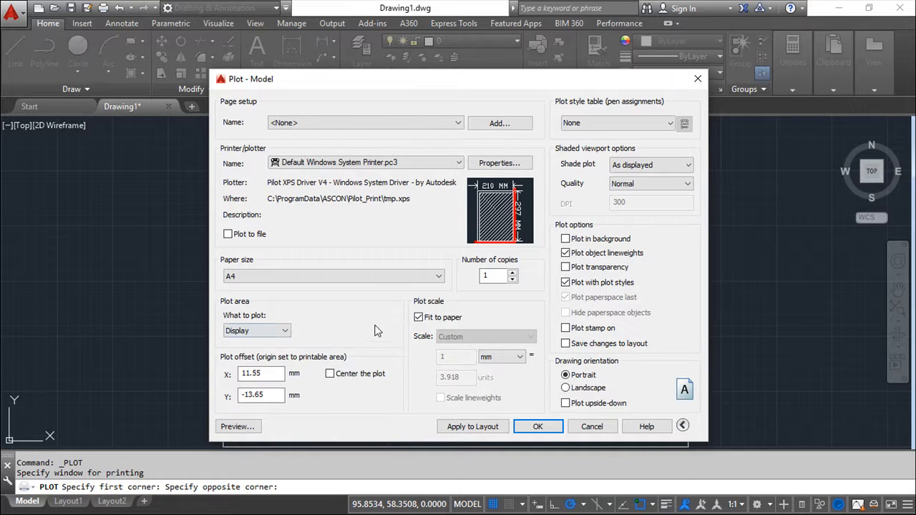
# Set the plot area to Window again, start redefining the window, and cancel picking its corners
pyautogui.click(283, 331)
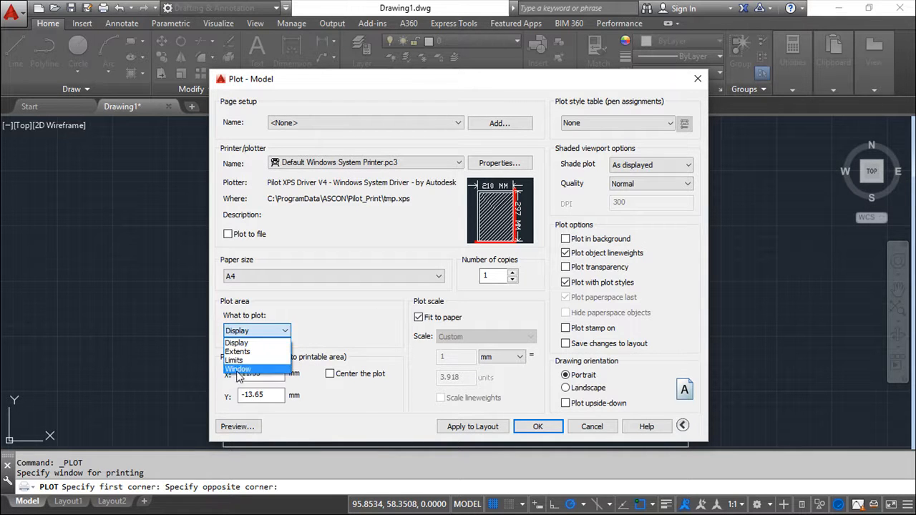
pyautogui.click(239, 369)
pyautogui.click(349, 333)
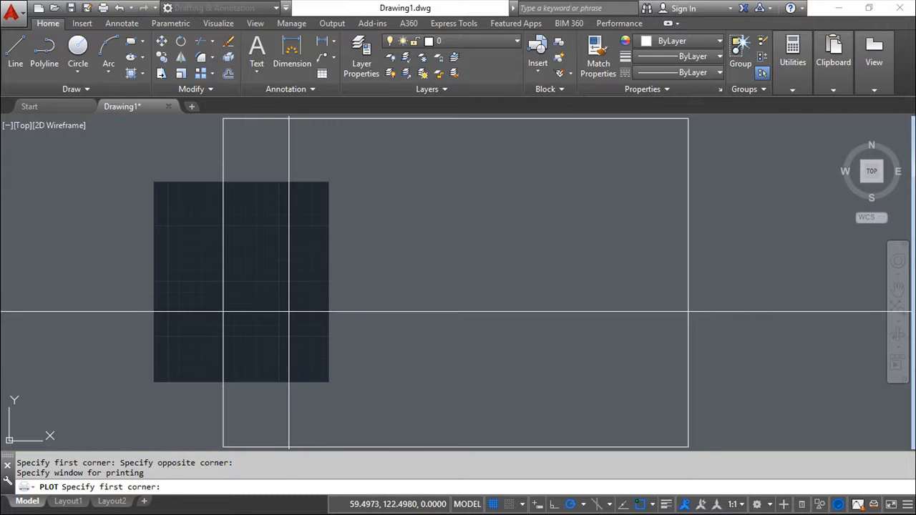
pyautogui.press('Escape')
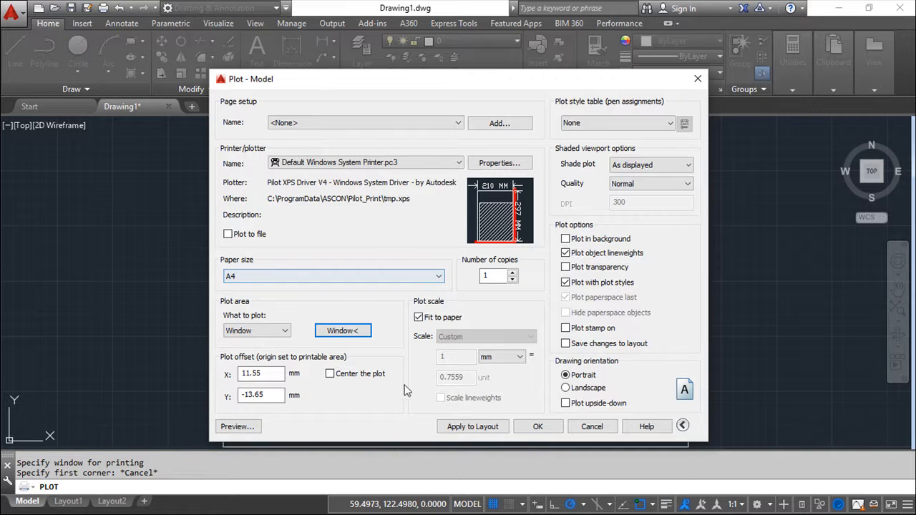
# Center the plot on the paper and set the plot area to Display
pyautogui.click(330, 375)
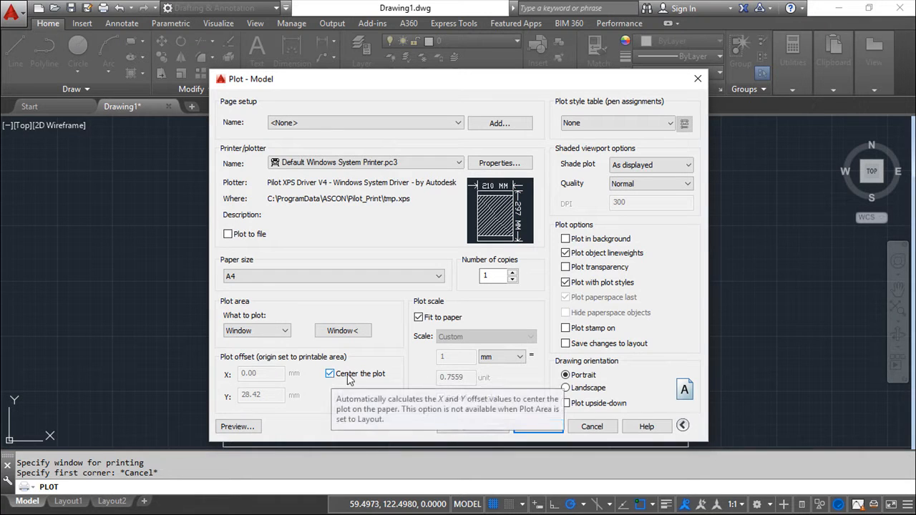
pyautogui.click(286, 334)
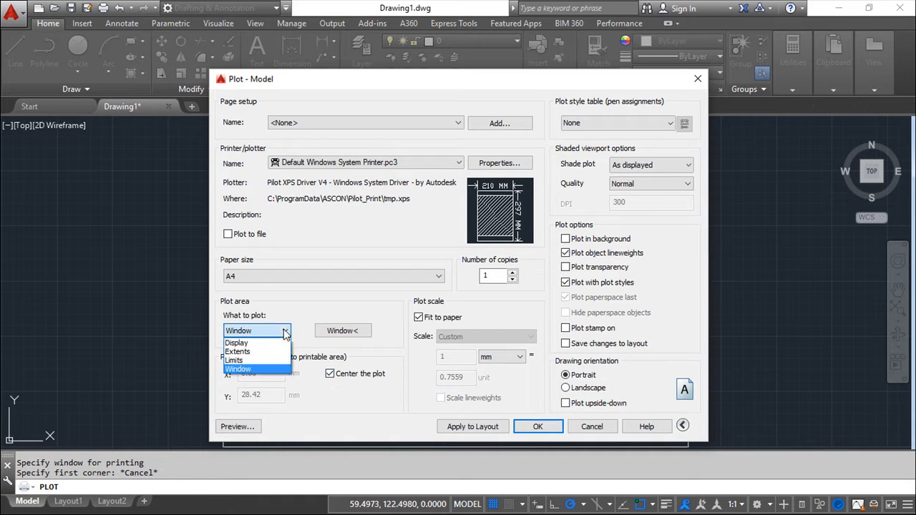
pyautogui.click(240, 342)
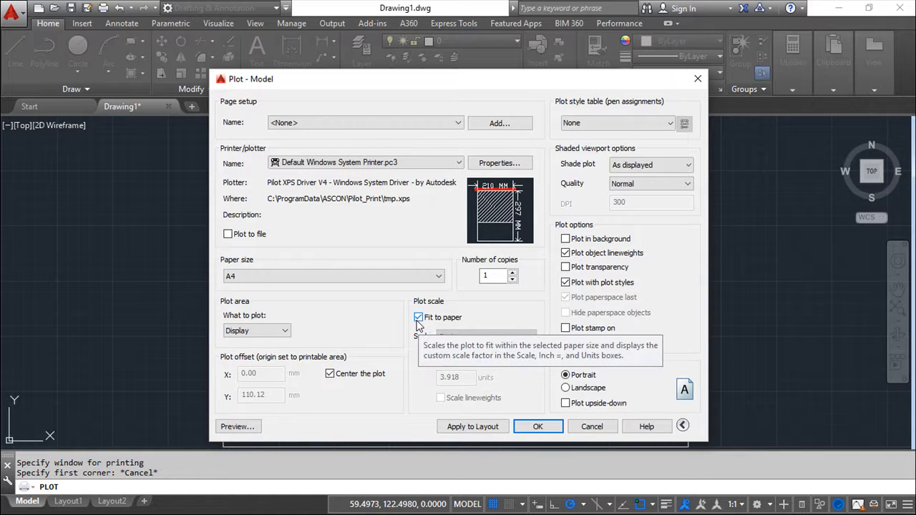
# Turn off Fit to paper and view the available plot scales, keeping the Custom scale
pyautogui.click(418, 318)
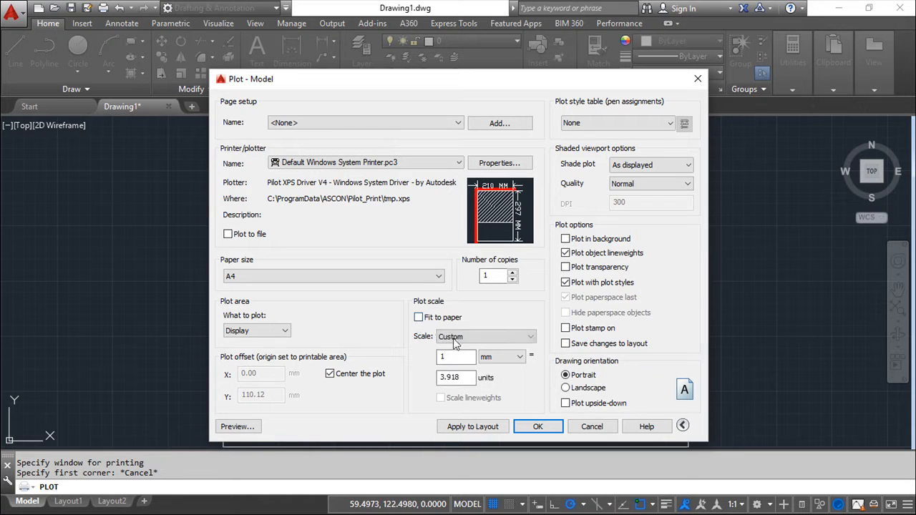
pyautogui.click(531, 337)
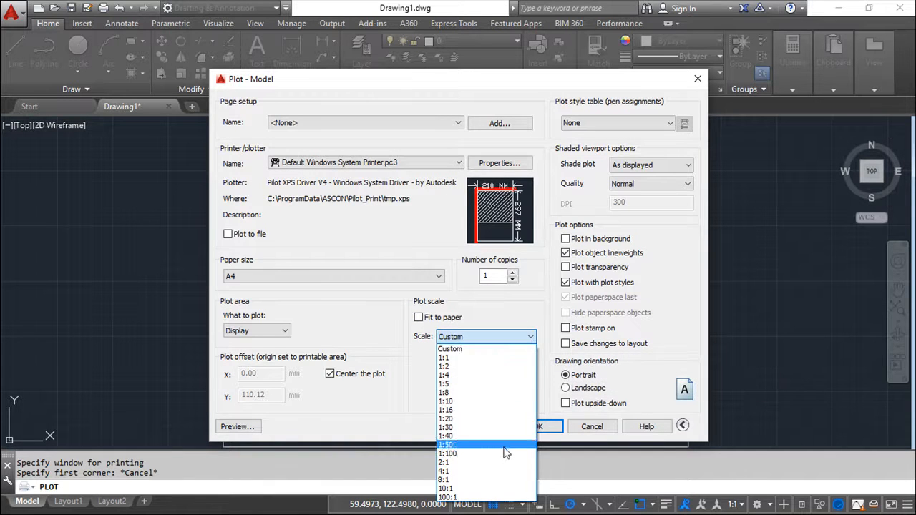
pyautogui.press('Escape')
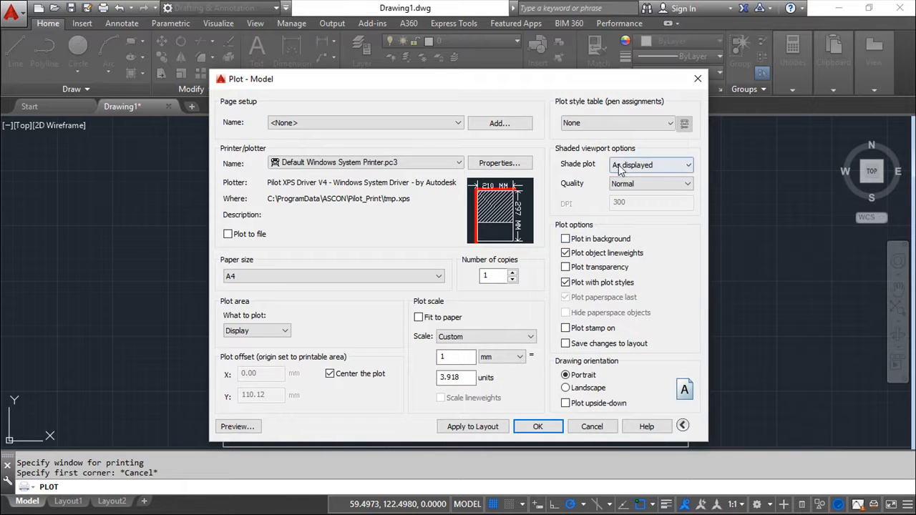
pyautogui.click(671, 125)
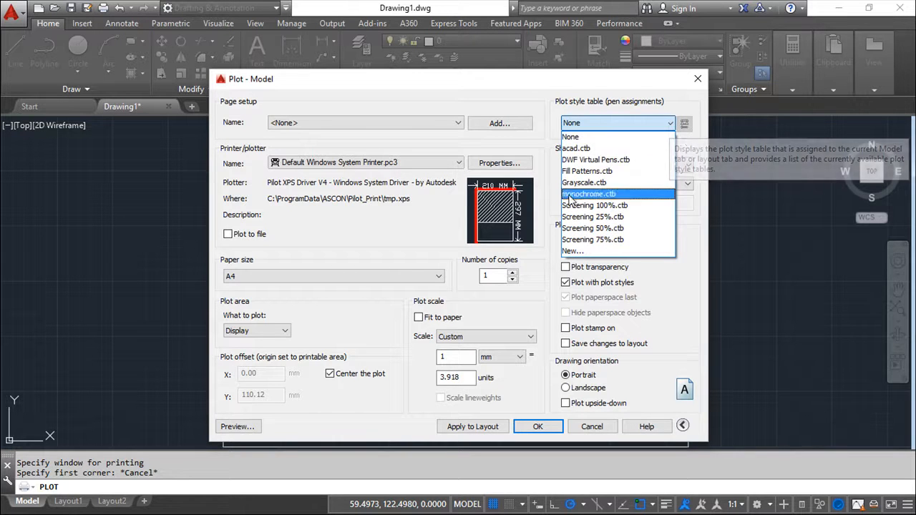
pyautogui.click(709, 240)
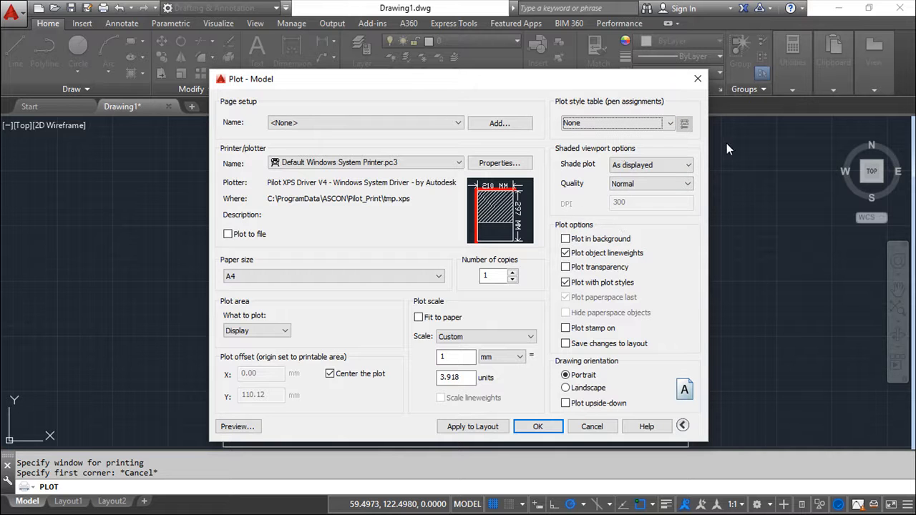
pyautogui.click(689, 166)
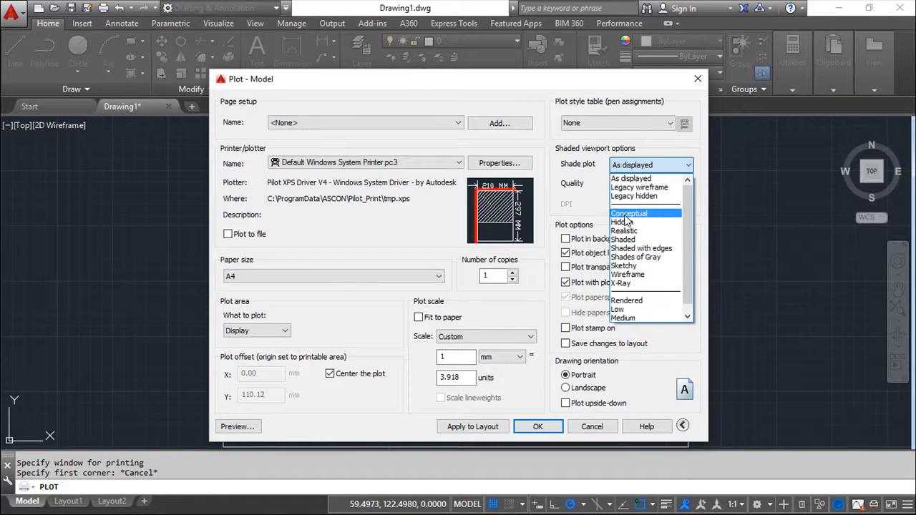
pyautogui.click(573, 170)
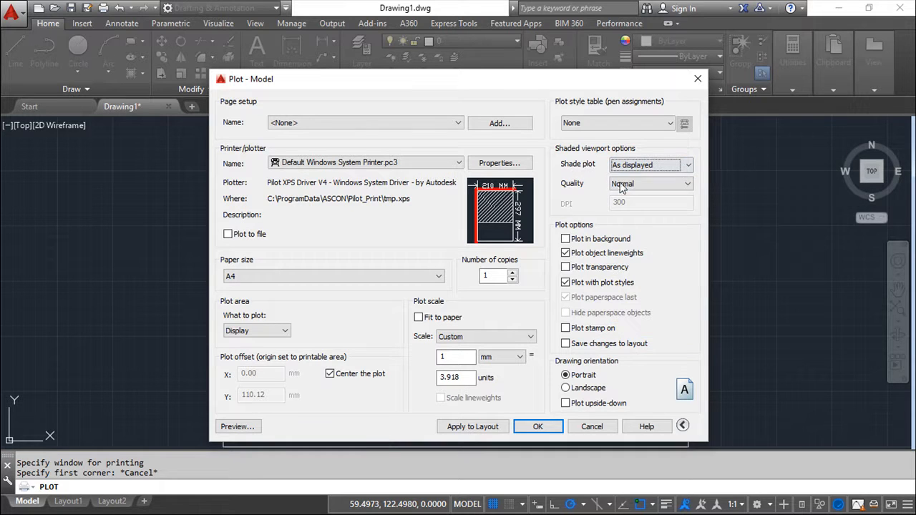
# View the shaded viewport quality options, keeping Normal
pyautogui.click(688, 183)
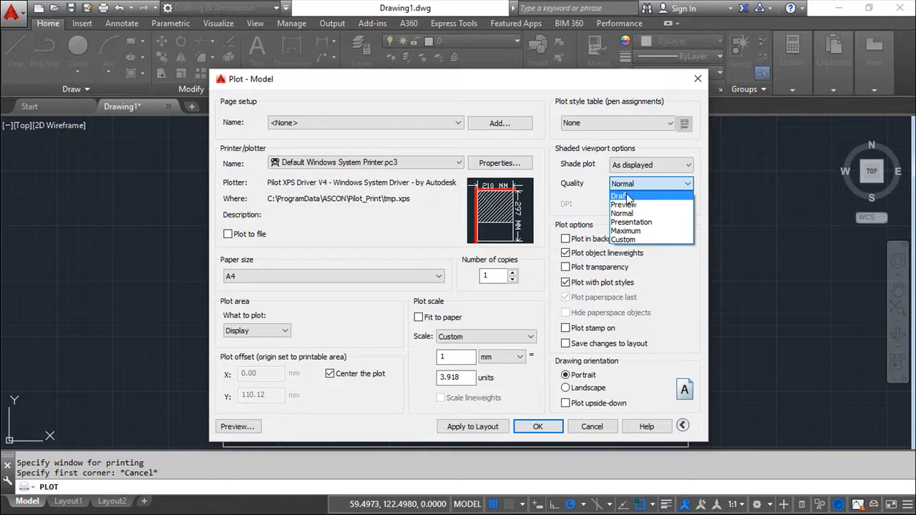
pyautogui.click(651, 246)
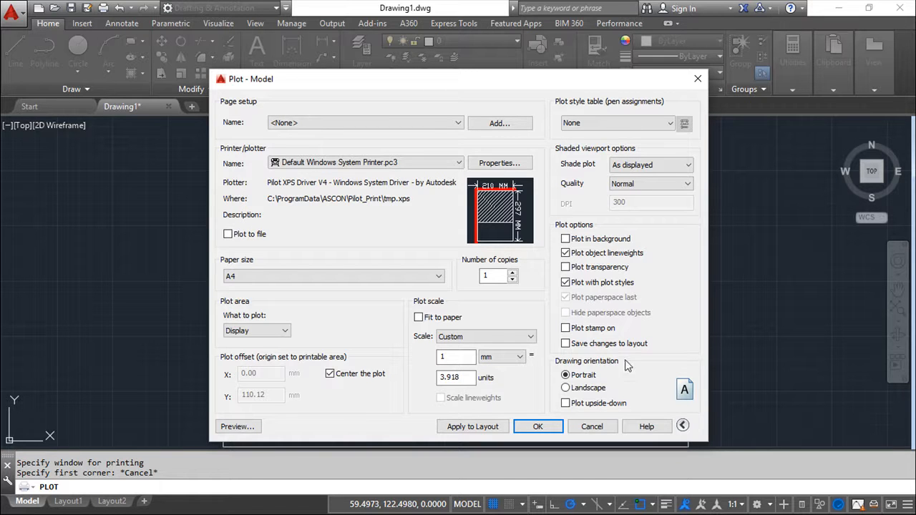
# Turn on the plot stamp, view its stamp field settings, and leave them without changes
pyautogui.click(566, 329)
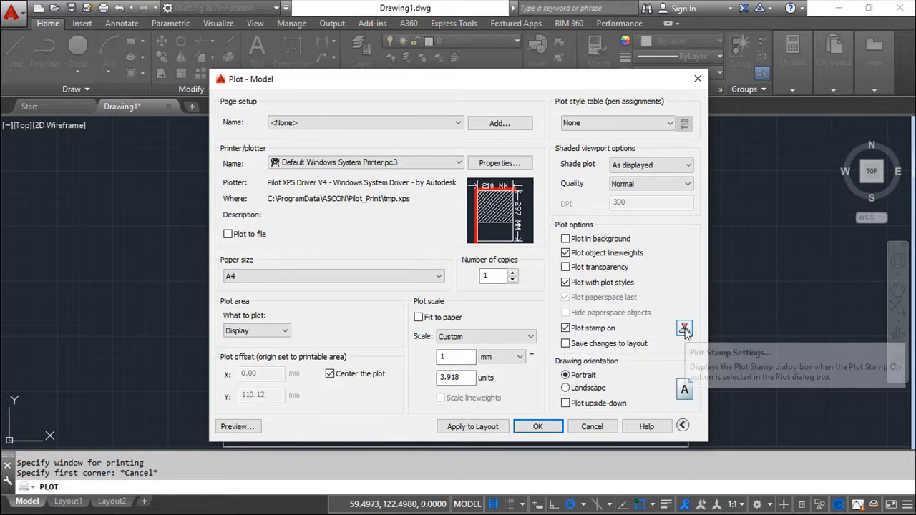
pyautogui.click(684, 328)
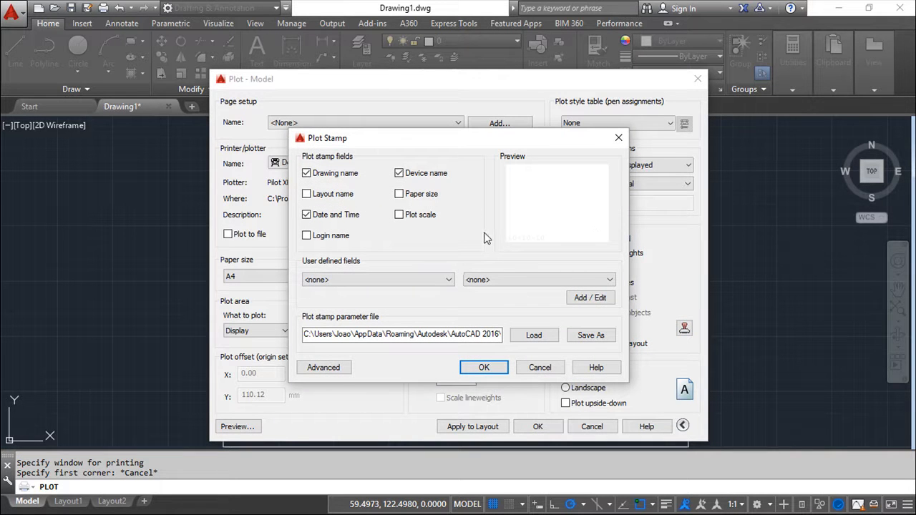
pyautogui.click(540, 368)
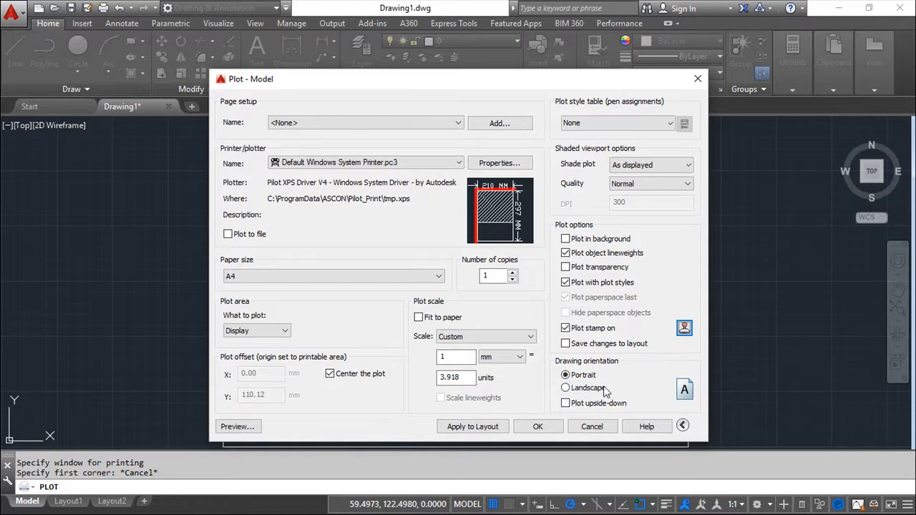
# Try the Landscape drawing orientation, return it to Portrait, and preview the plot at the Custom scale
pyautogui.click(566, 388)
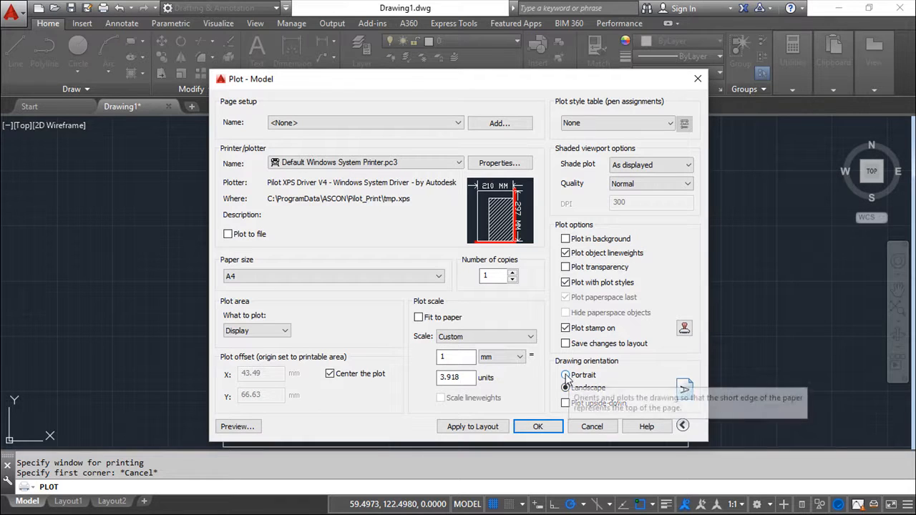
pyautogui.click(566, 375)
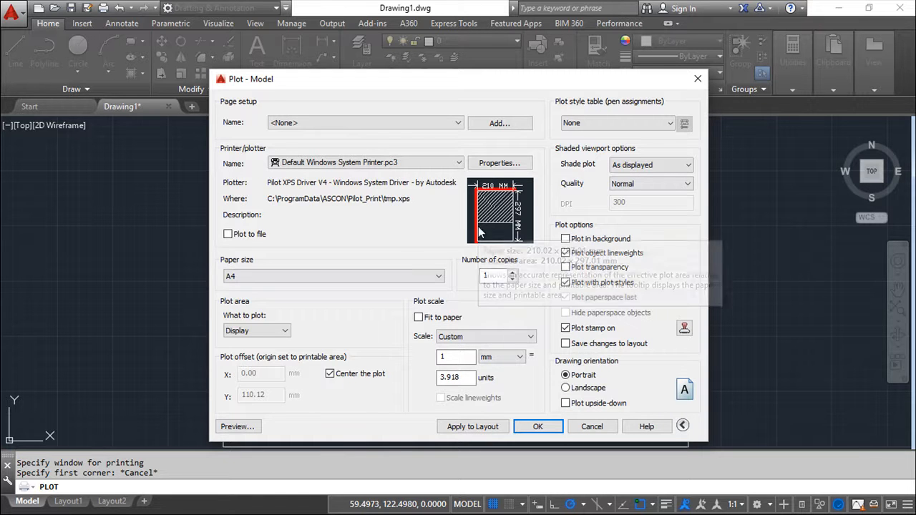
pyautogui.click(238, 426)
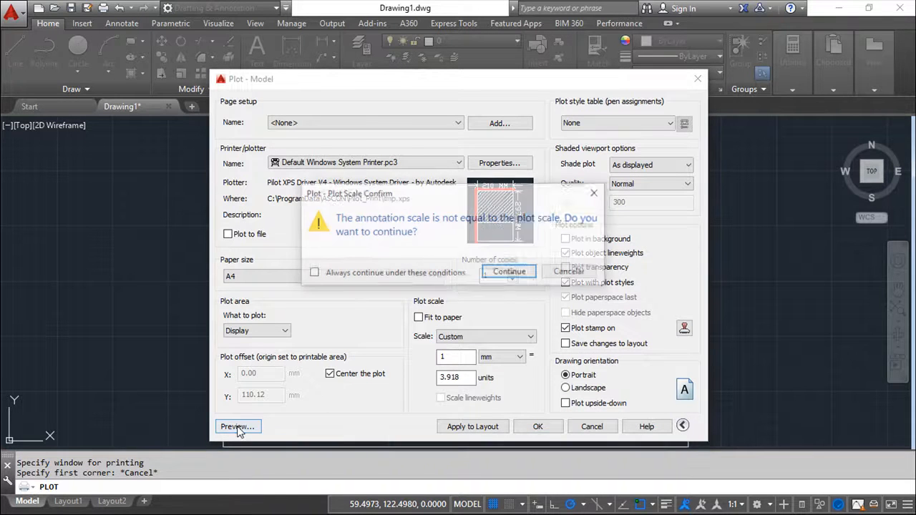
pyautogui.click(508, 272)
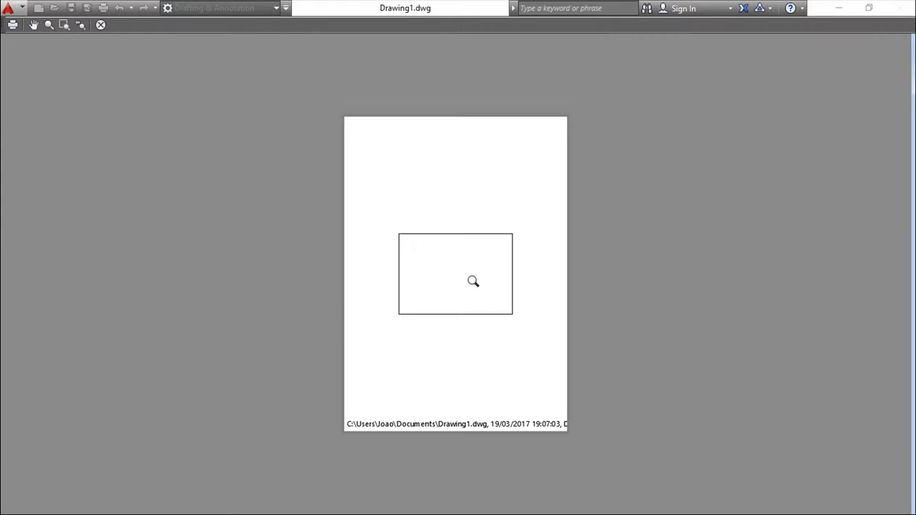
pyautogui.press('Escape')
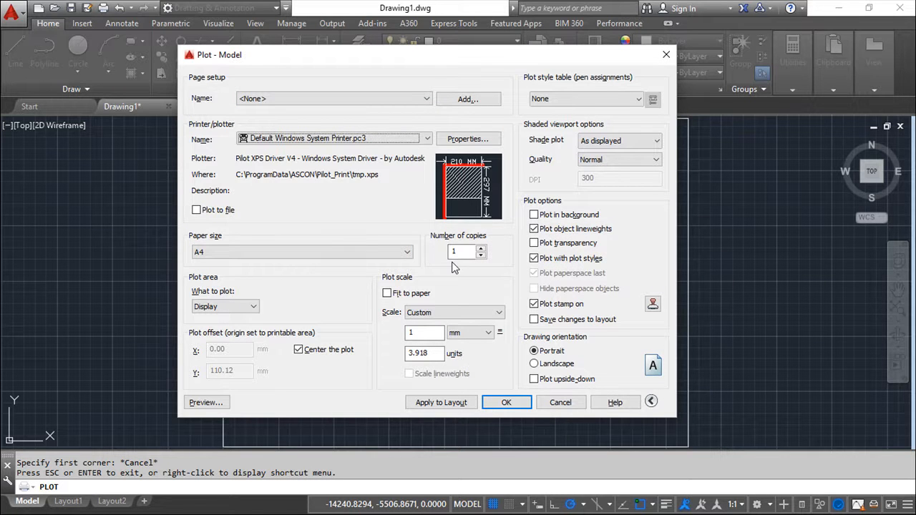
# Set the plot scale to Fit to paper and preview the plot
pyautogui.click(388, 296)
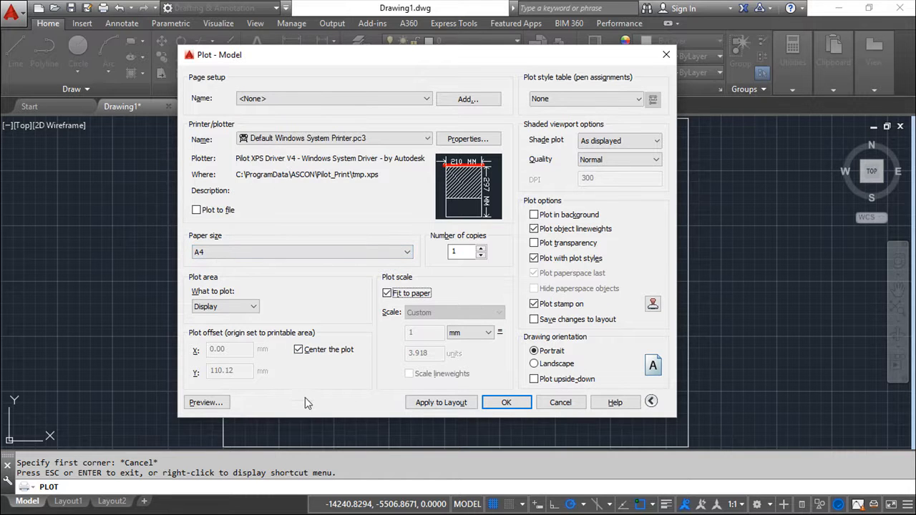
pyautogui.click(206, 402)
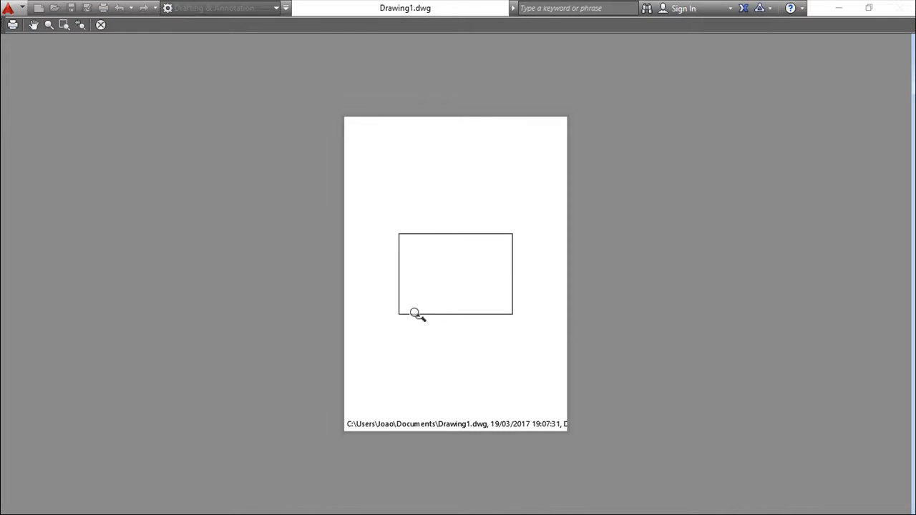
pyautogui.press('Escape')
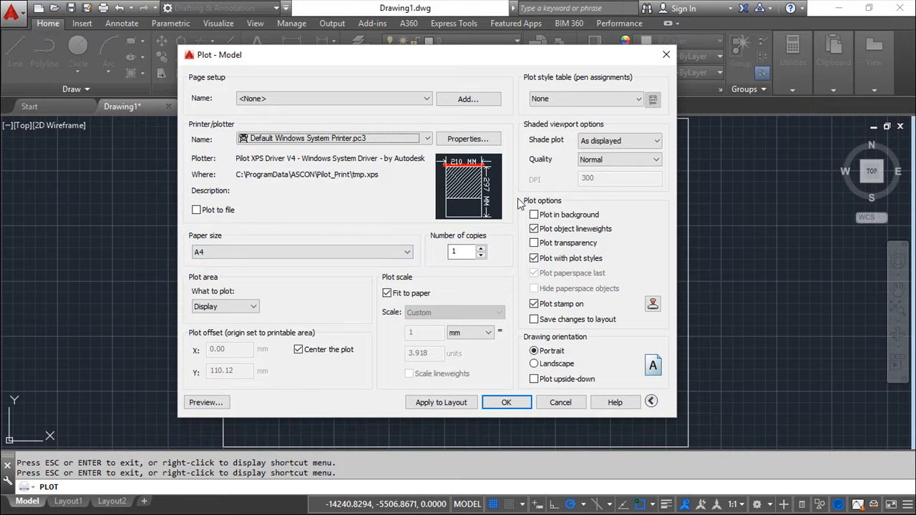
# Turn the Plot with plot styles option off and back on
pyautogui.click(535, 258)
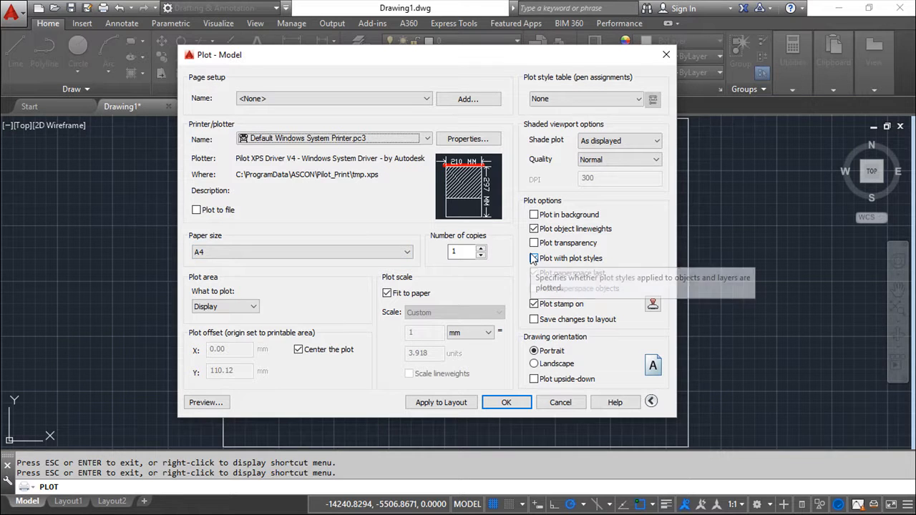
pyautogui.click(534, 259)
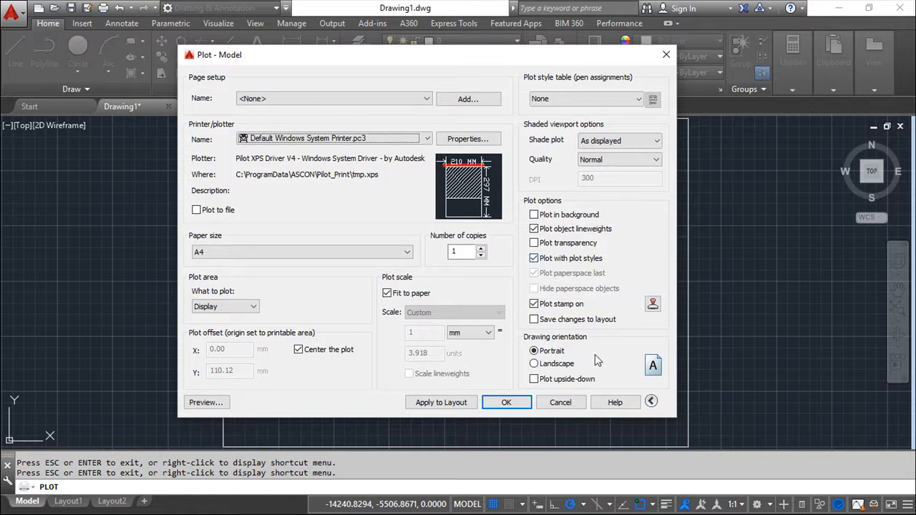